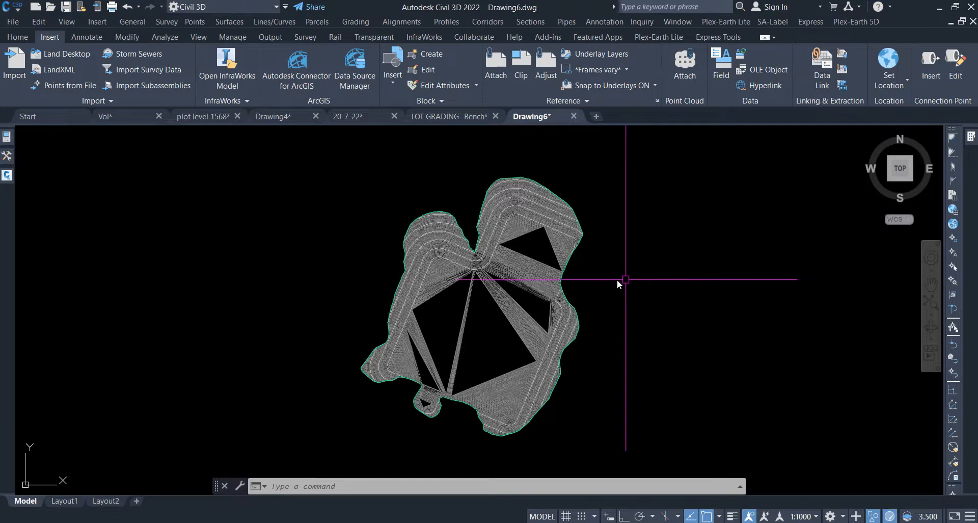
Inspect the graded Top Surface in 3D in the Object Viewer, orbiting to see its benched slopes and pad, and close the viewer.
{"action": "scroll", "coordinate": [598, 279], "scroll_direction": "up", "scroll_amount": 1}
{"action": "scroll", "coordinate": [622, 263], "scroll_direction": "down", "scroll_amount": 1}
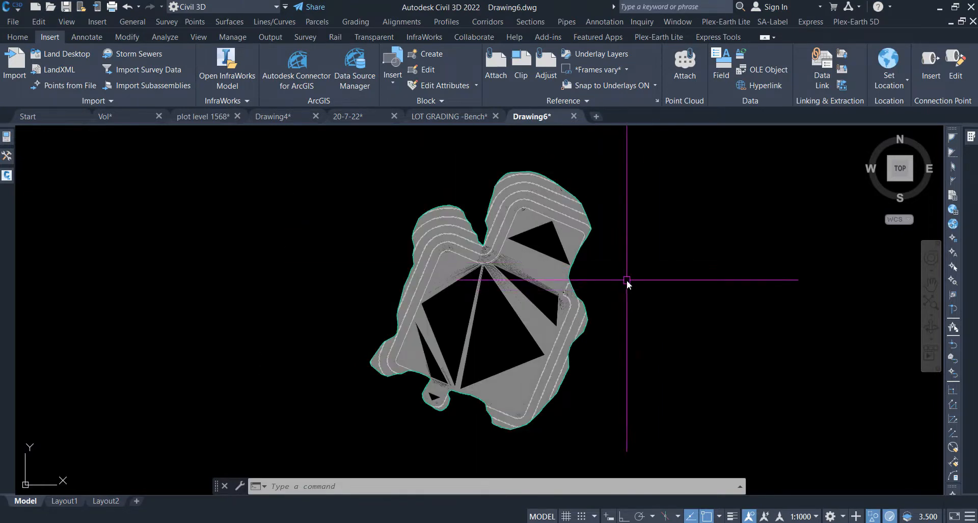
{"action": "left_click", "coordinate": [551, 268]}
{"action": "right_click", "coordinate": [552, 270]}
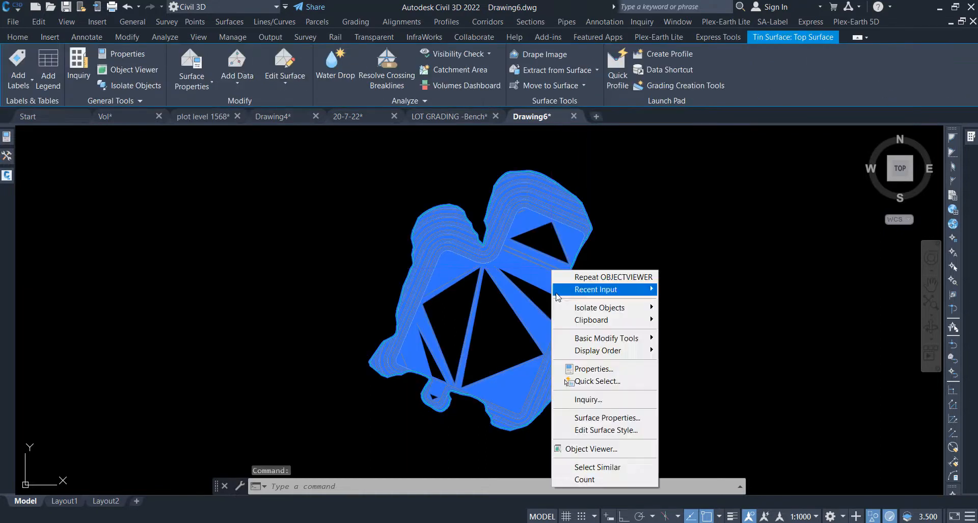
{"action": "left_click", "coordinate": [589, 450]}
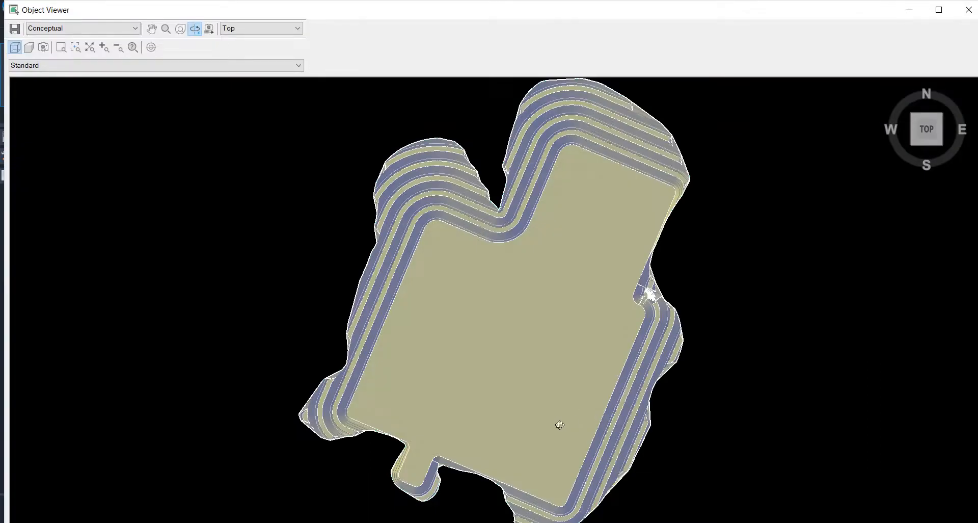
{"action": "left_click_drag", "start_coordinate": [561, 424], "coordinate": [557, 345]}
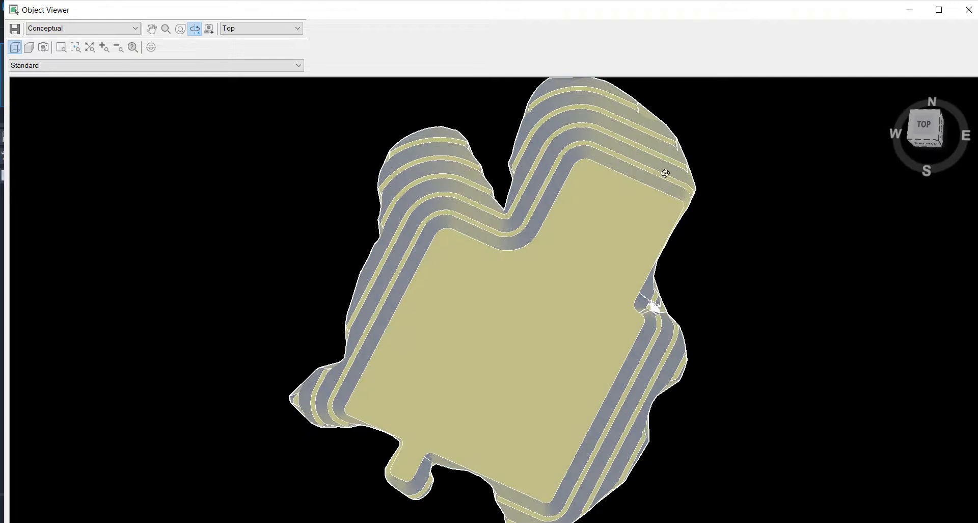
{"action": "left_click_drag", "start_coordinate": [665, 174], "coordinate": [454, 322]}
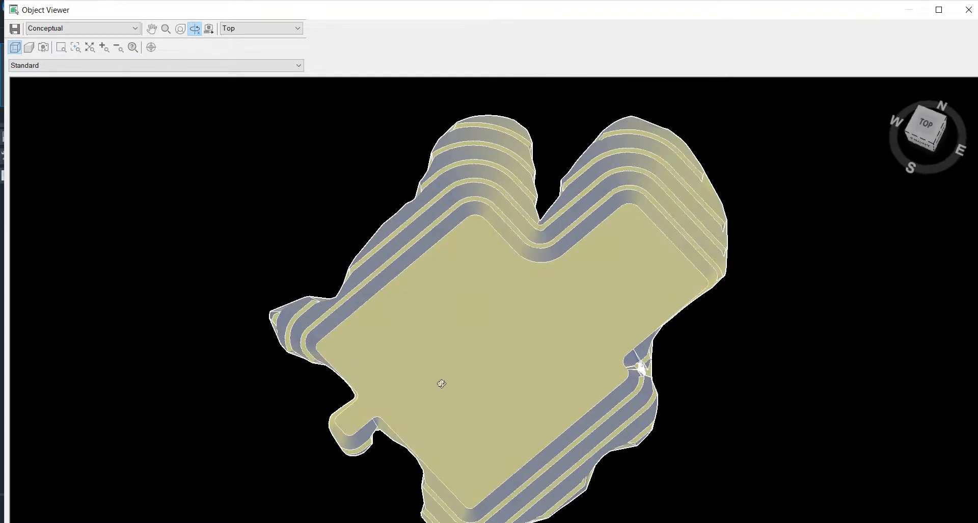
{"action": "left_click_drag", "start_coordinate": [441, 383], "coordinate": [592, 301]}
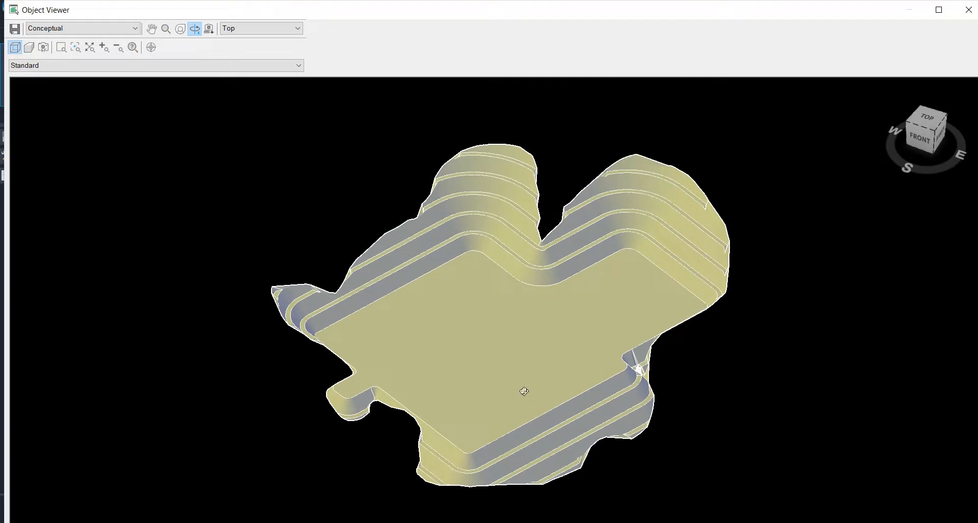
{"action": "scroll", "coordinate": [524, 392], "scroll_direction": "up", "scroll_amount": 2}
{"action": "scroll", "coordinate": [536, 346], "scroll_direction": "down", "scroll_amount": 2}
{"action": "scroll", "coordinate": [536, 346], "scroll_direction": "up", "scroll_amount": 2}
{"action": "scroll", "coordinate": [532, 362], "scroll_direction": "down", "scroll_amount": 2}
{"action": "key", "text": "Escape"}
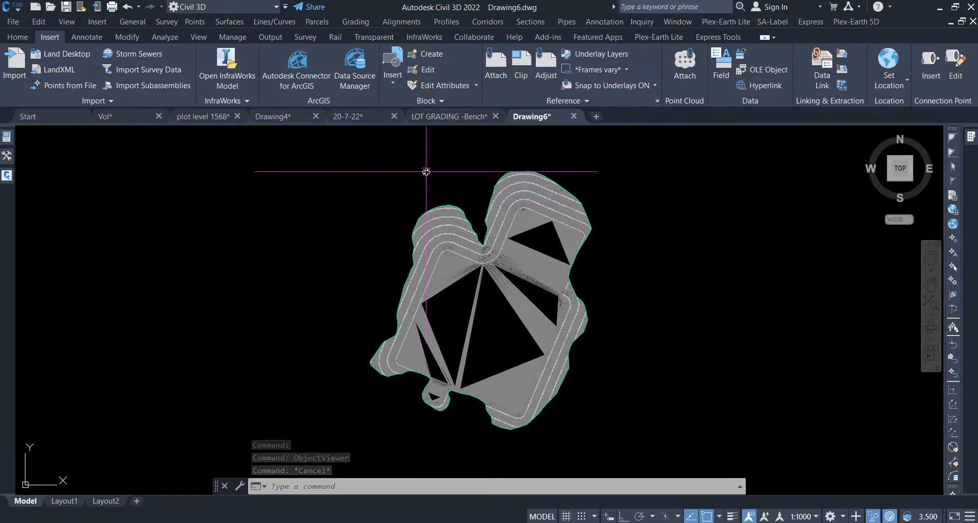
End the object isolation so that all hidden objects in the drawing are displayed again.
{"action": "right_click", "coordinate": [226, 197]}
{"action": "mouse_move", "coordinate": [245, 230]}
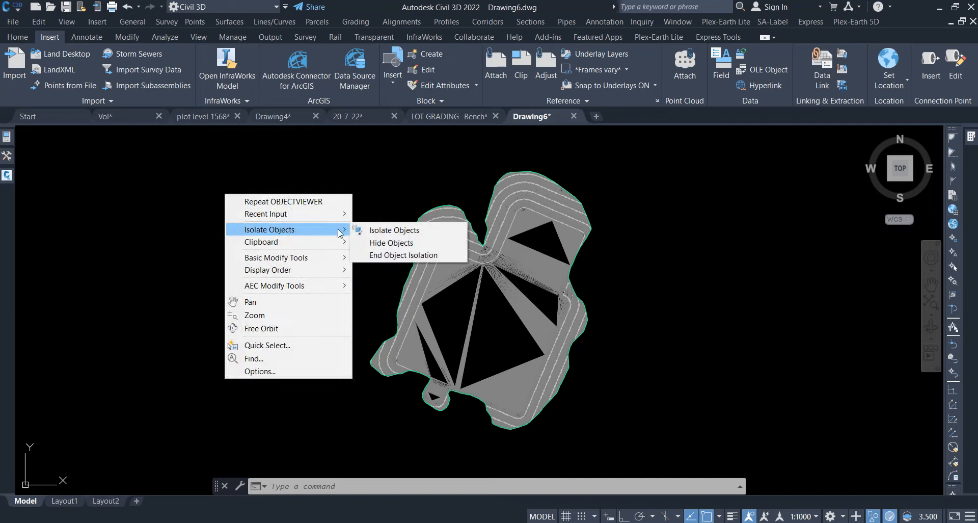
{"action": "left_click", "coordinate": [373, 255]}
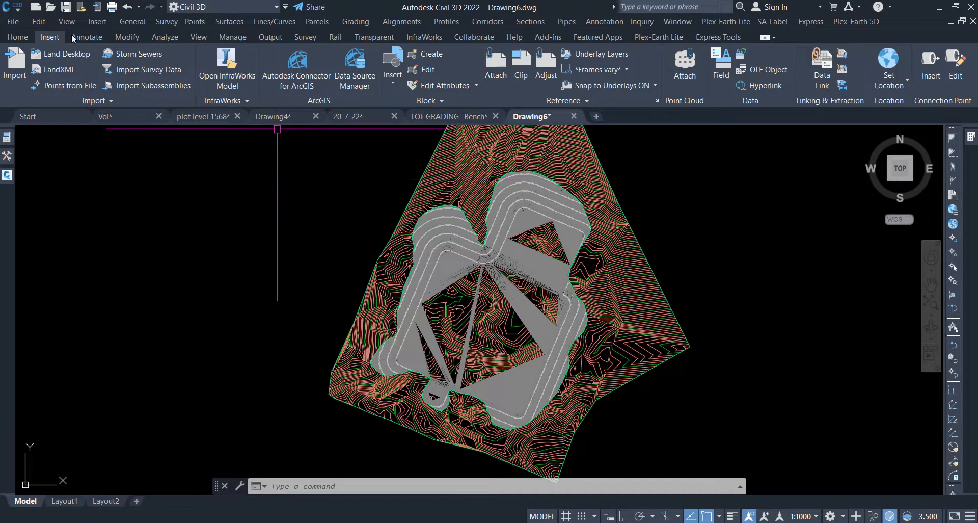
Start a new TIN volume surface from the Volumes Dashboard and name it Vol.
{"action": "left_click", "coordinate": [165, 38]}
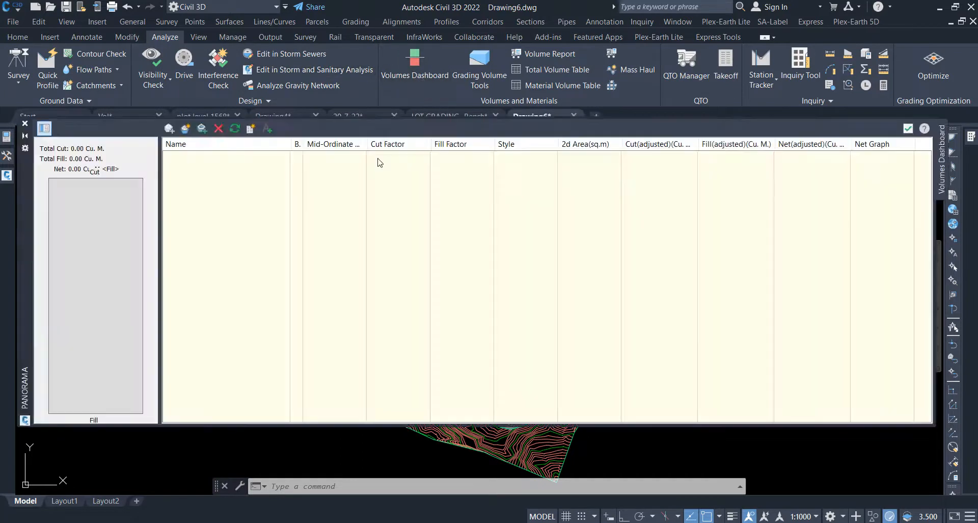
{"action": "left_click", "coordinate": [186, 129]}
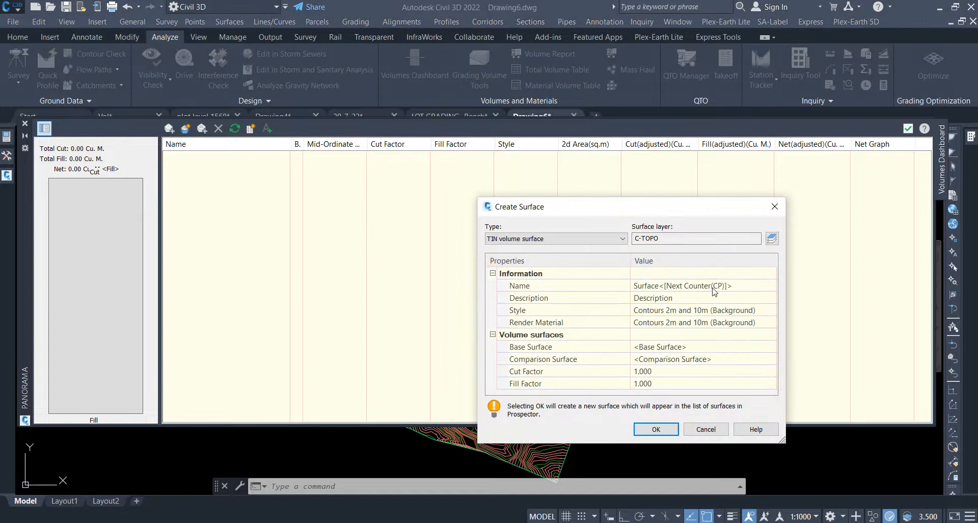
{"action": "left_click", "coordinate": [713, 288]}
{"action": "type", "text": "Vol"}
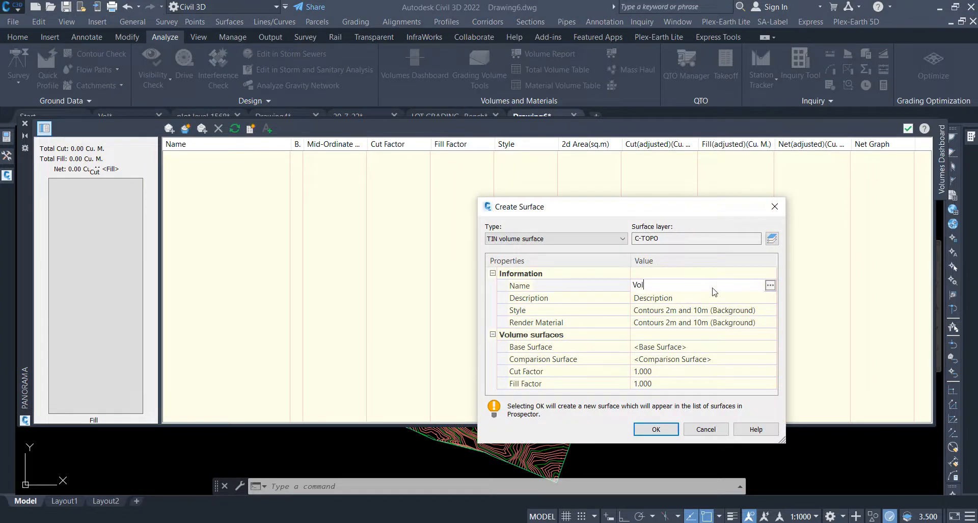
{"action": "left_click", "coordinate": [770, 285]}
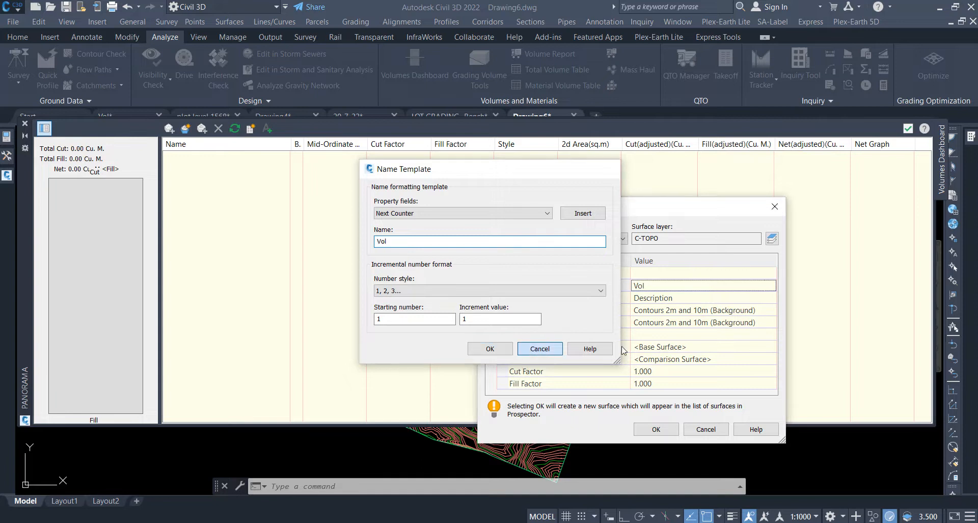
{"action": "left_click", "coordinate": [540, 349]}
Set the style of the new volume surface to _No Display.
{"action": "left_click", "coordinate": [770, 310]}
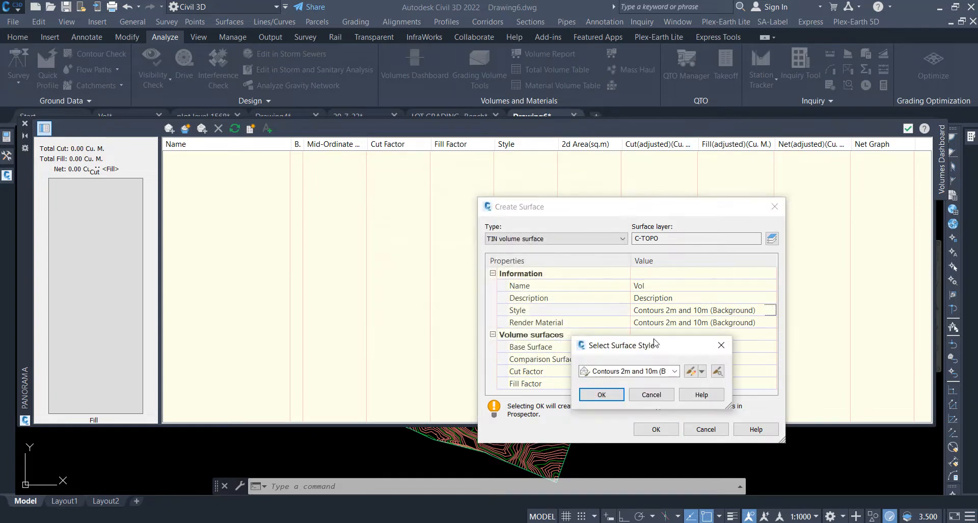
{"action": "left_click", "coordinate": [656, 371]}
{"action": "left_click", "coordinate": [617, 383]}
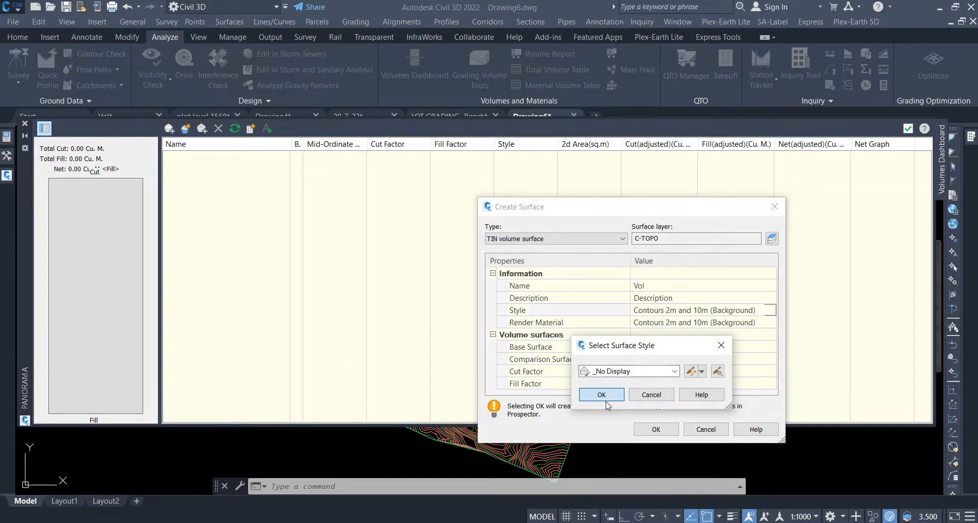
{"action": "left_click", "coordinate": [604, 452]}
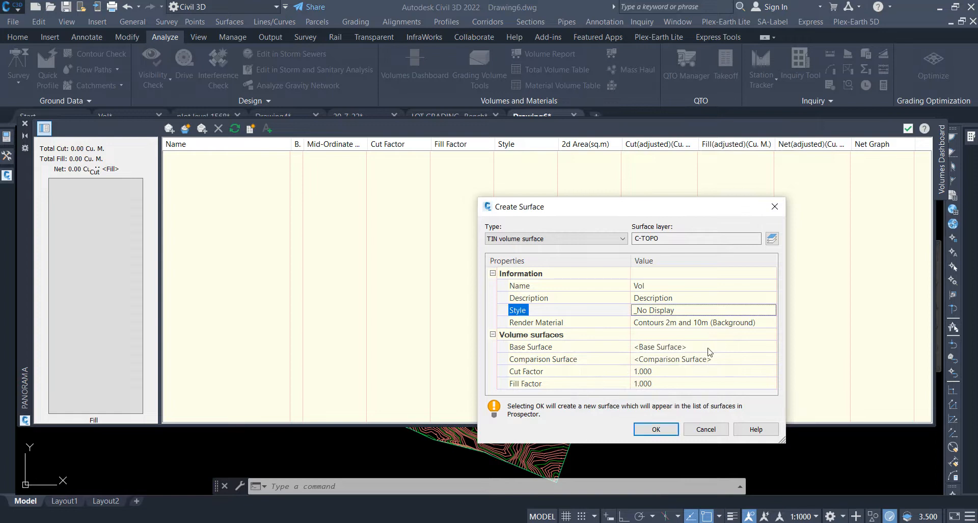
Create the volume surface with EG as base surface and Top Surface as comparison surface, and close the volumes dashboard.
{"action": "left_click", "coordinate": [680, 348]}
{"action": "left_click", "coordinate": [769, 348]}
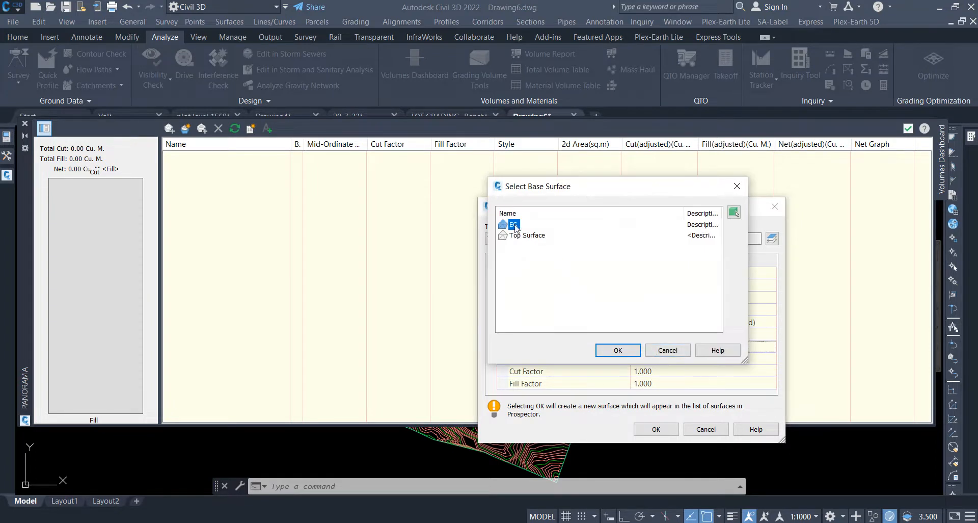
{"action": "left_click", "coordinate": [618, 349]}
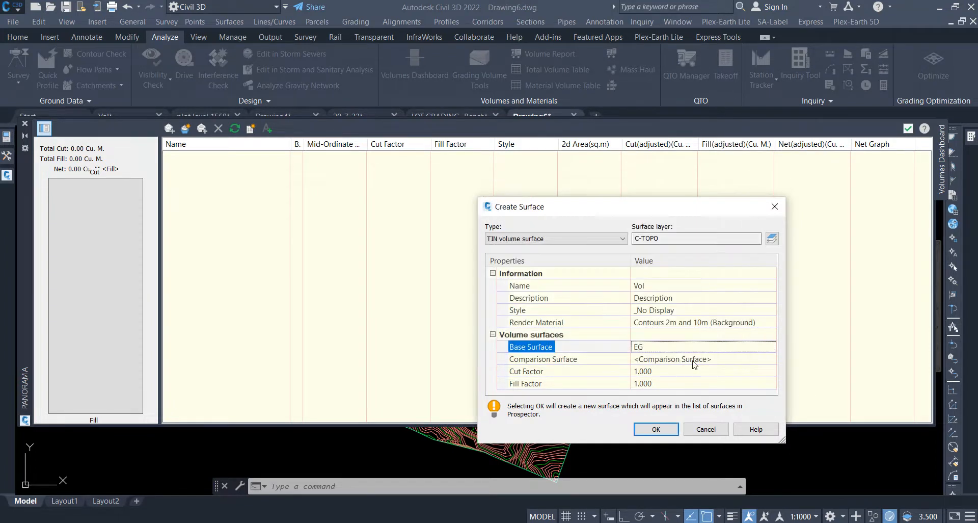
{"action": "left_click", "coordinate": [757, 360]}
{"action": "left_click", "coordinate": [770, 358]}
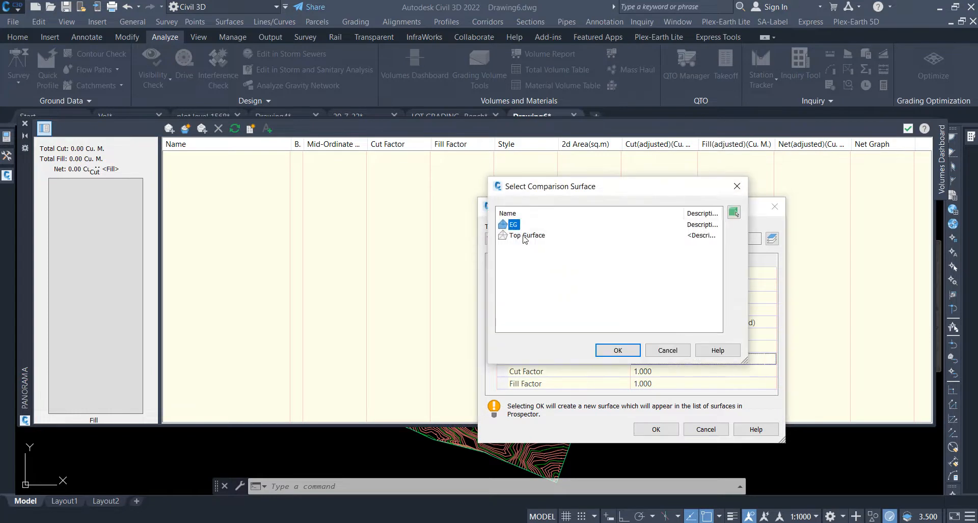
{"action": "left_click", "coordinate": [525, 236]}
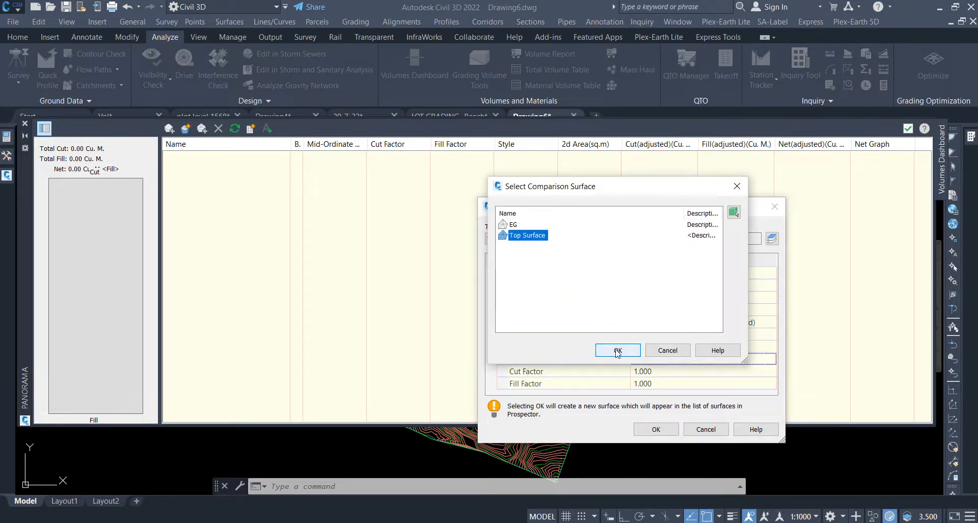
{"action": "left_click", "coordinate": [617, 350]}
{"action": "left_click", "coordinate": [656, 429]}
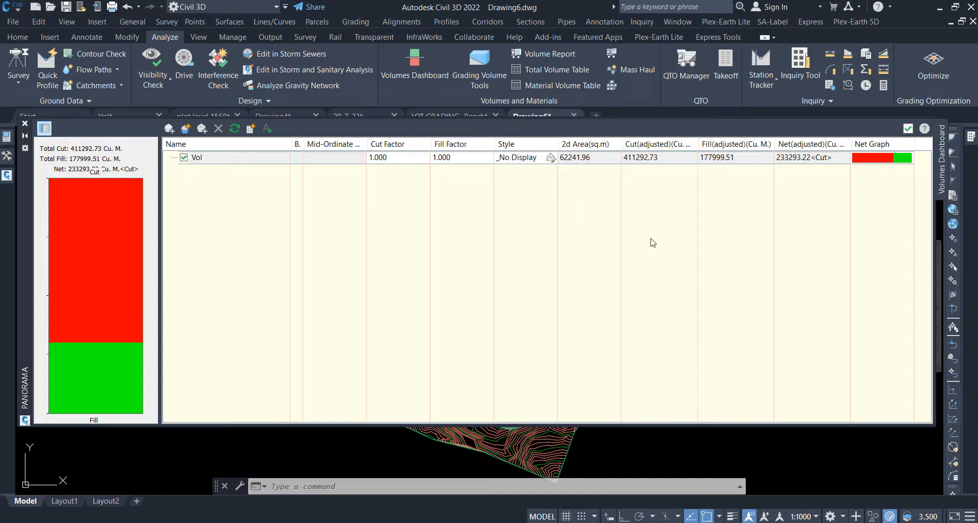
{"action": "left_click", "coordinate": [908, 129]}
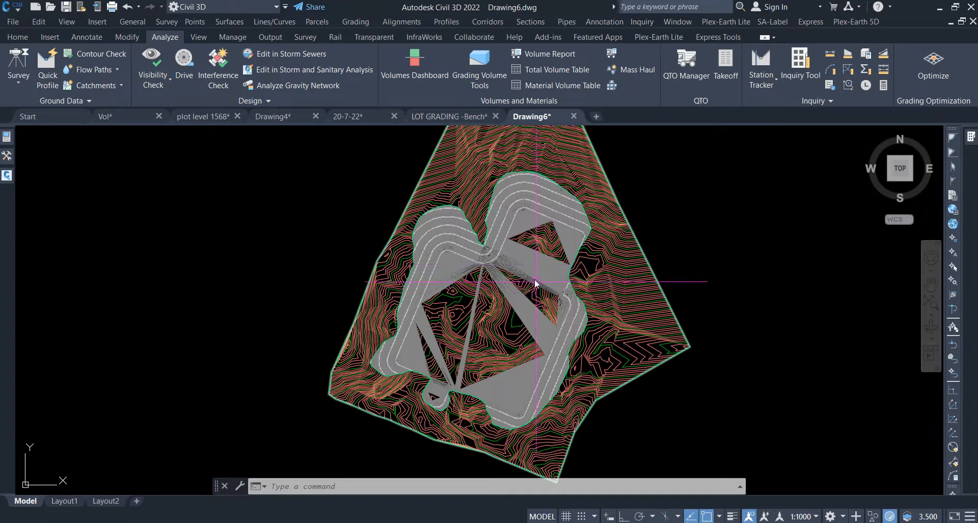
Examine the Top Surface's slopes and benches from a tilted 3D angle in the Object Viewer and return to the plan.
{"action": "mouse_move", "coordinate": [539, 270]}
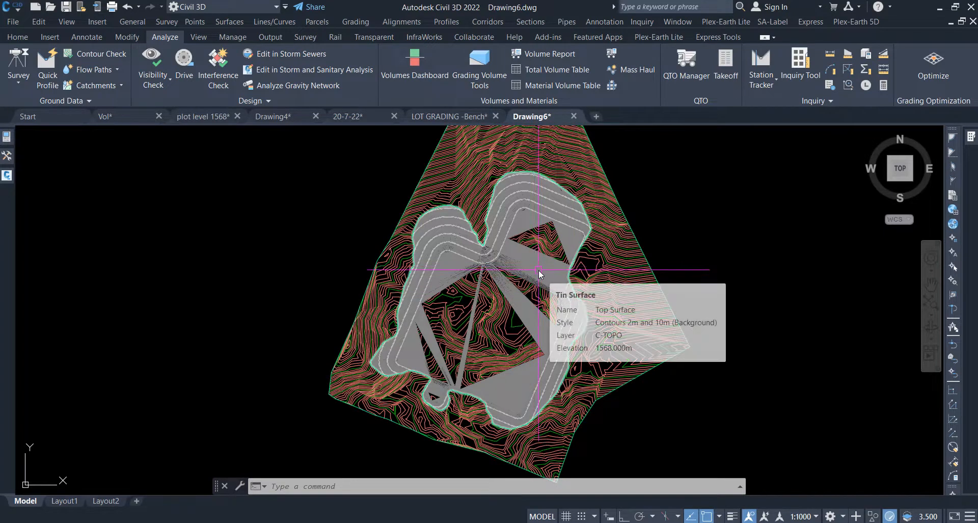
{"action": "left_click", "coordinate": [513, 260]}
{"action": "right_click", "coordinate": [513, 260]}
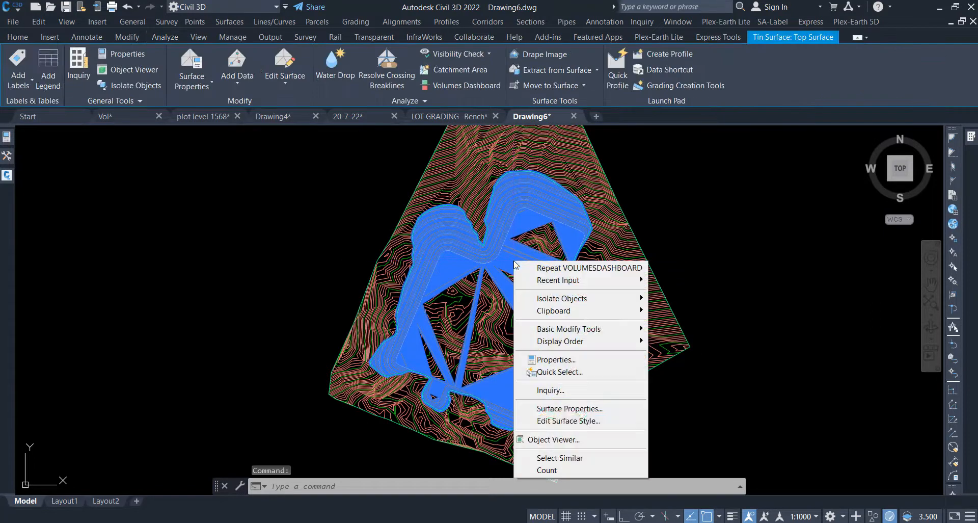
{"action": "left_click", "coordinate": [553, 439]}
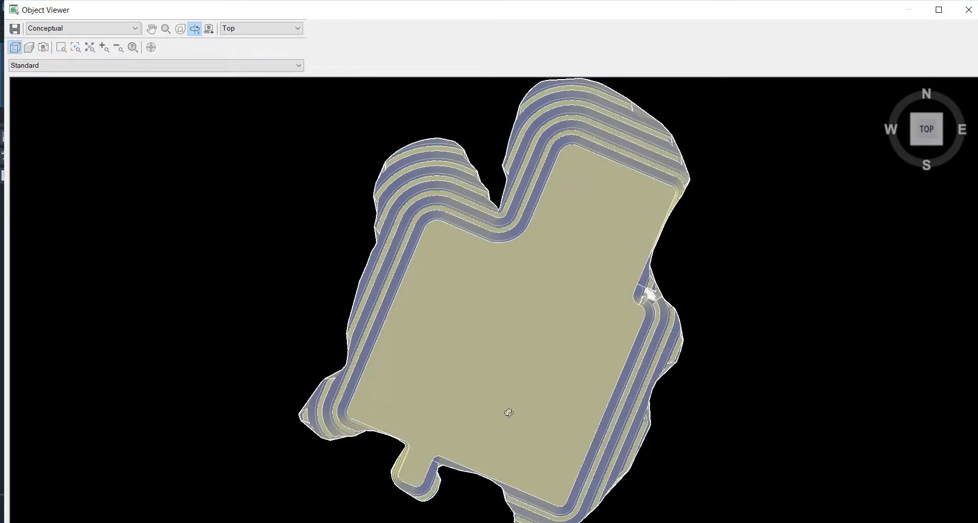
{"action": "left_click_drag", "start_coordinate": [509, 409], "coordinate": [617, 380]}
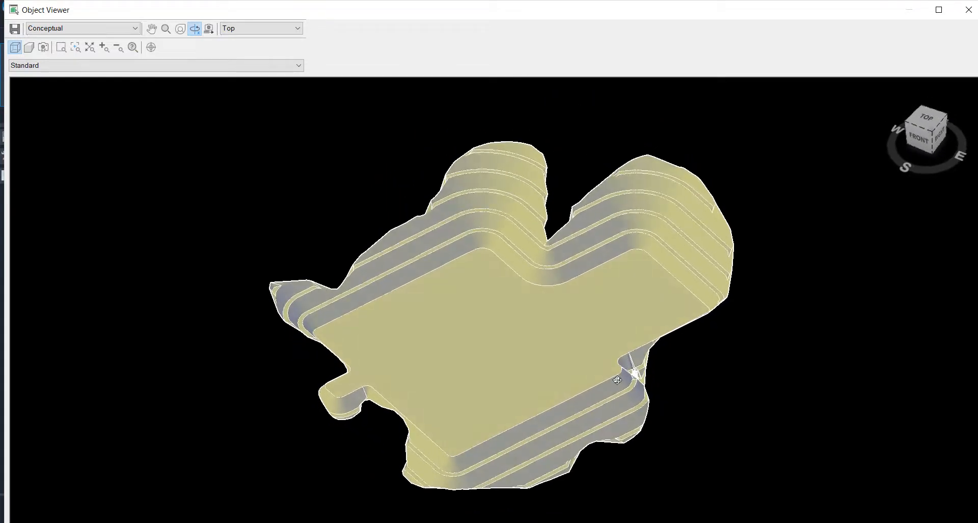
{"action": "scroll", "coordinate": [571, 403], "scroll_direction": "up", "scroll_amount": 2}
{"action": "scroll", "coordinate": [558, 300], "scroll_direction": "down", "scroll_amount": 2}
{"action": "key", "text": "Escape"}
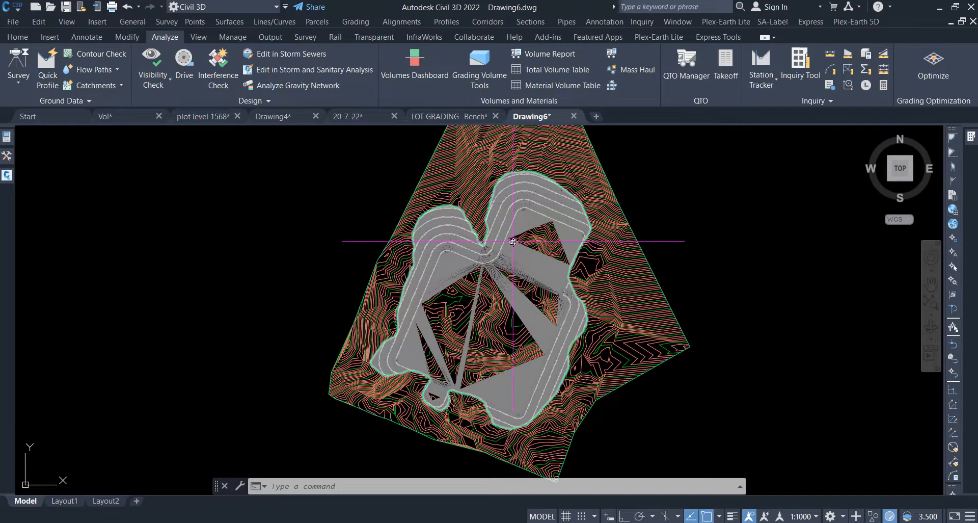
{"action": "scroll", "coordinate": [511, 244], "scroll_direction": "up", "scroll_amount": 2}
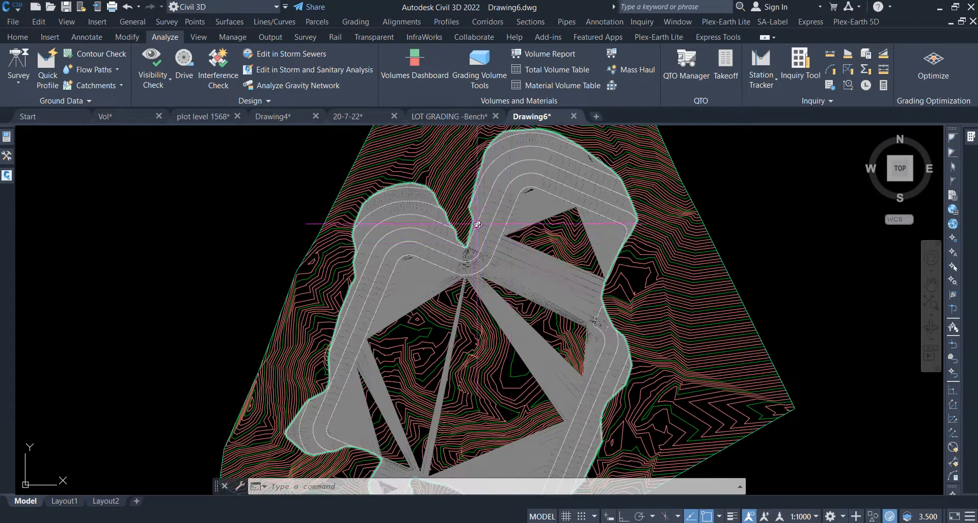
{"action": "scroll", "coordinate": [484, 229], "scroll_direction": "down", "scroll_amount": 2}
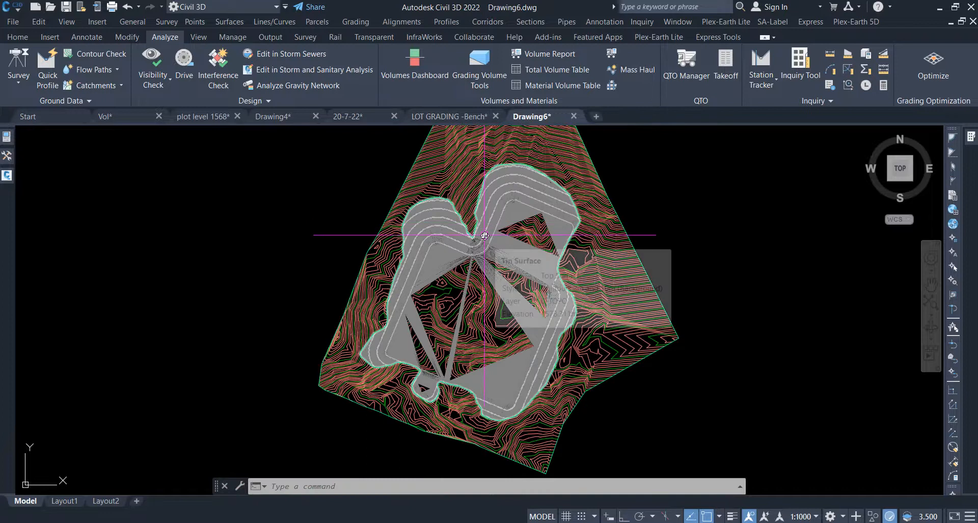